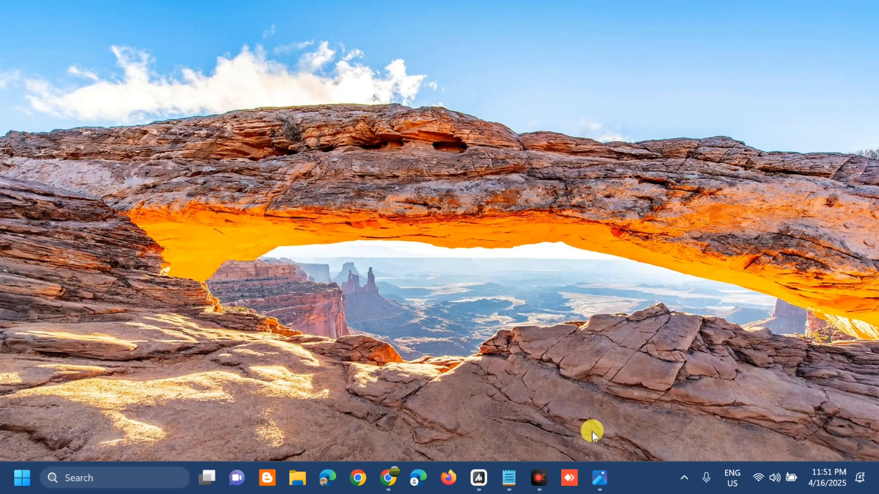
- Search 'TROUBLE' from the Start menu and open the Troubleshoot settings page
{"action": "left_click", "coordinate": [596, 476]}
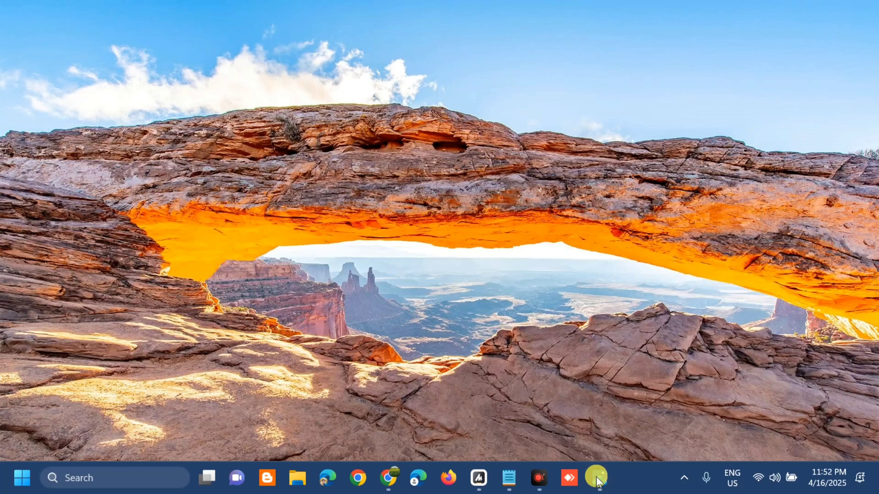
{"action": "left_click", "coordinate": [20, 477]}
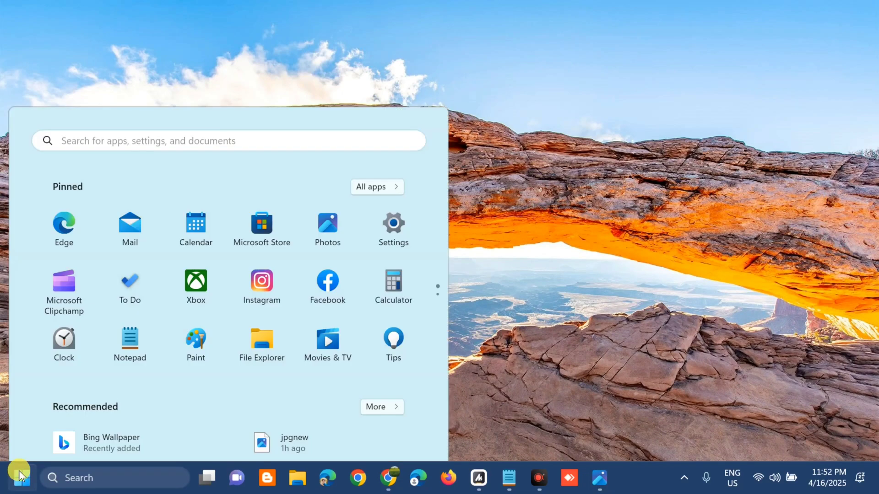
{"action": "left_click", "coordinate": [116, 67]}
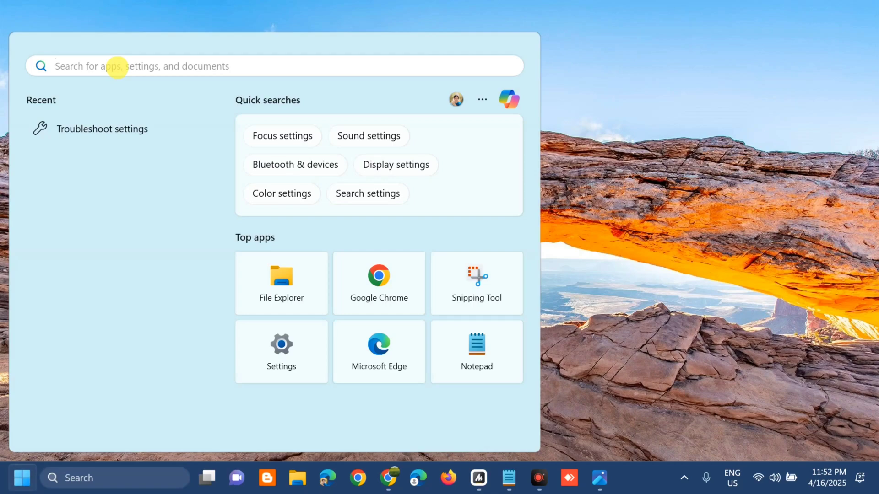
{"action": "type", "text": "TROUBLE"}
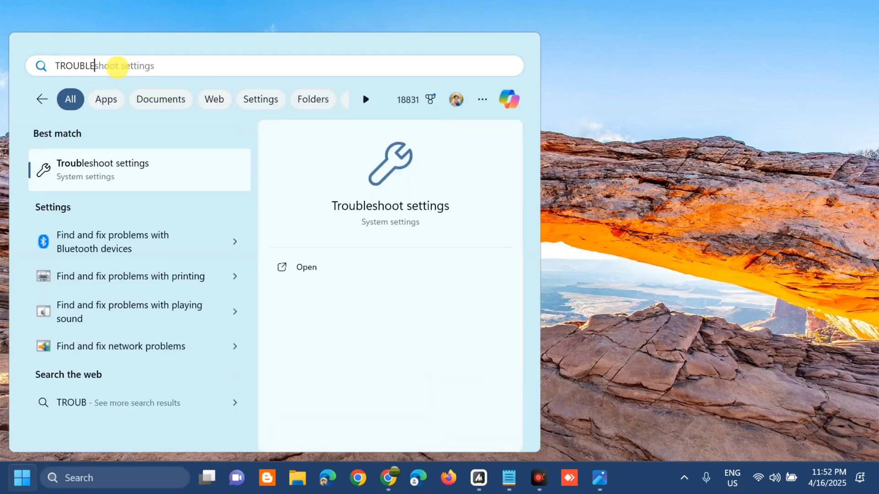
{"action": "left_click", "coordinate": [306, 270]}
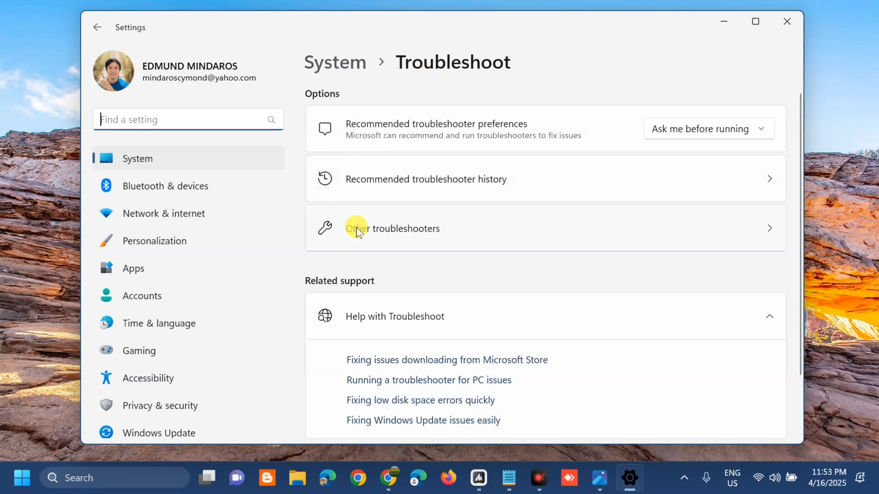
- Run the Windows Update troubleshooter under Other troubleshooters, dismiss its report, and close Settings
{"action": "left_click", "coordinate": [407, 224]}
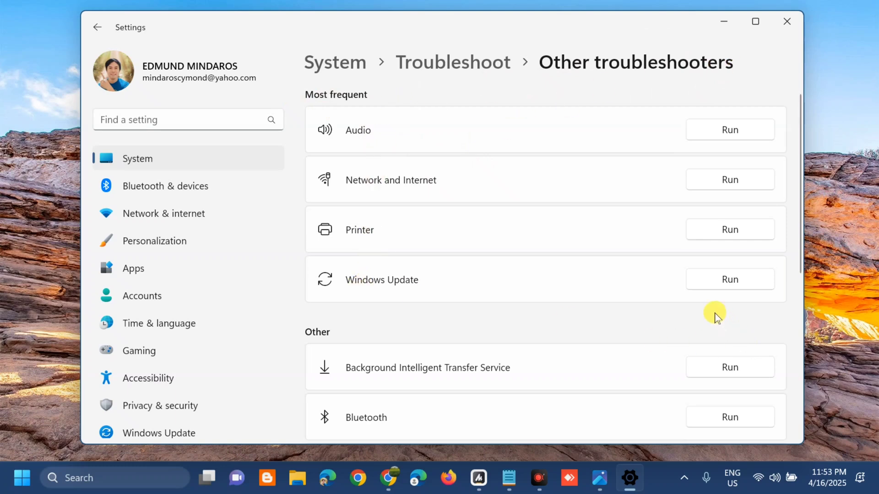
{"action": "left_click", "coordinate": [727, 281]}
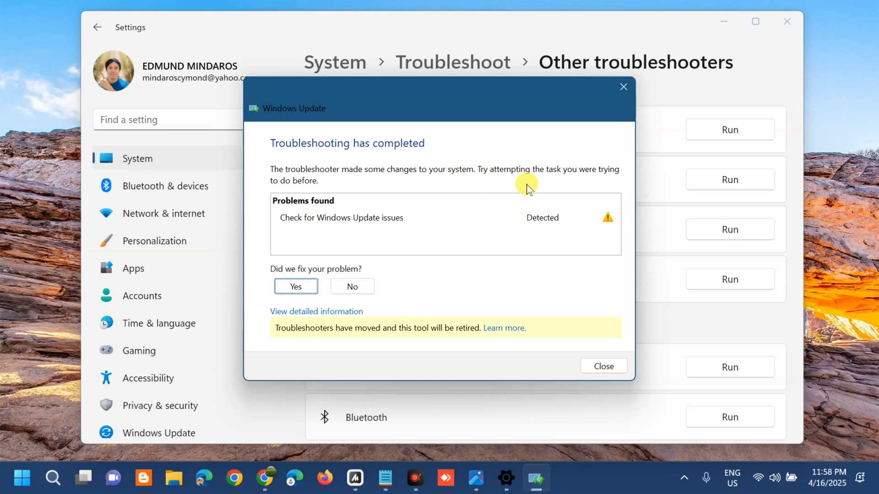
{"action": "left_click", "coordinate": [610, 367]}
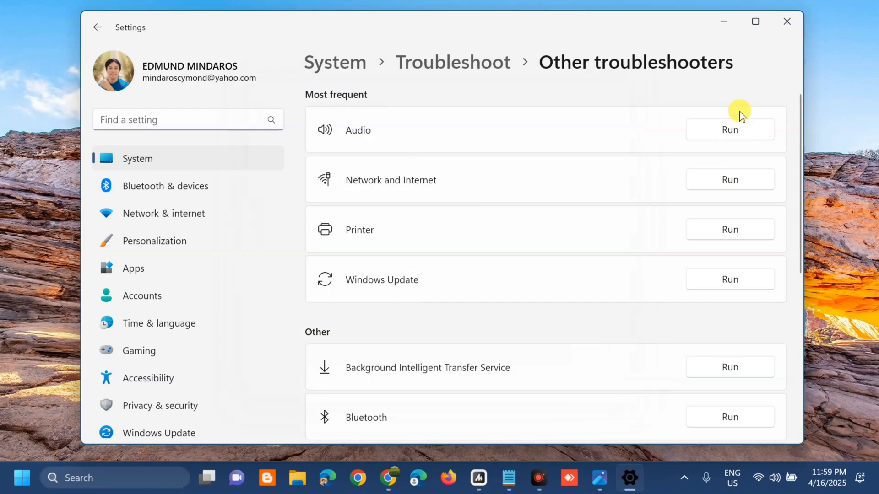
{"action": "left_click", "coordinate": [787, 23]}
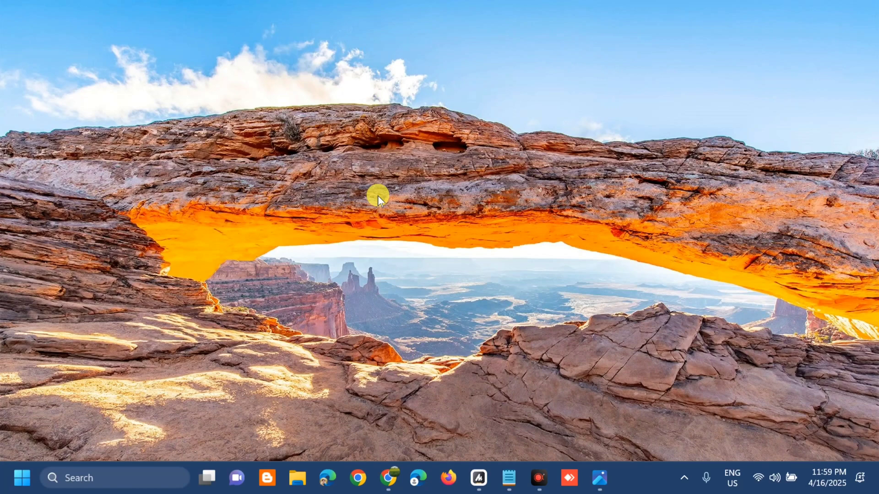
- Launch services.msc through the Win+R Run dialog
{"action": "key", "text": "super+r"}
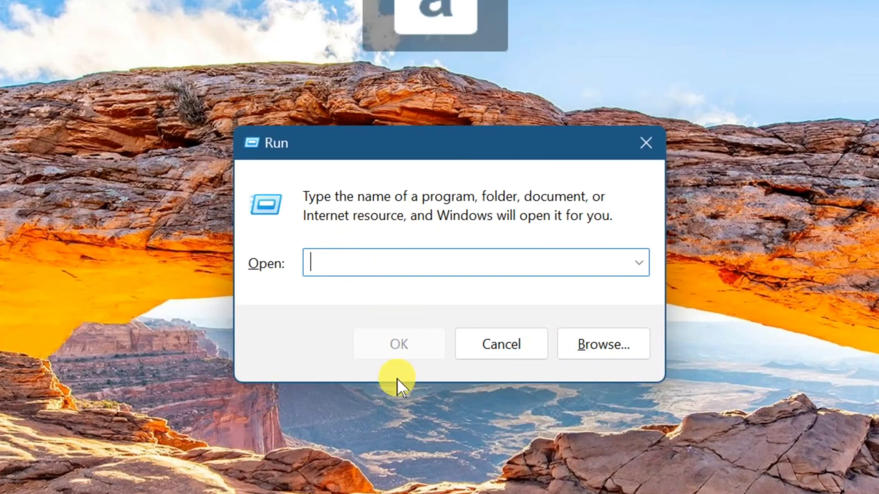
{"action": "type", "text": "s"}
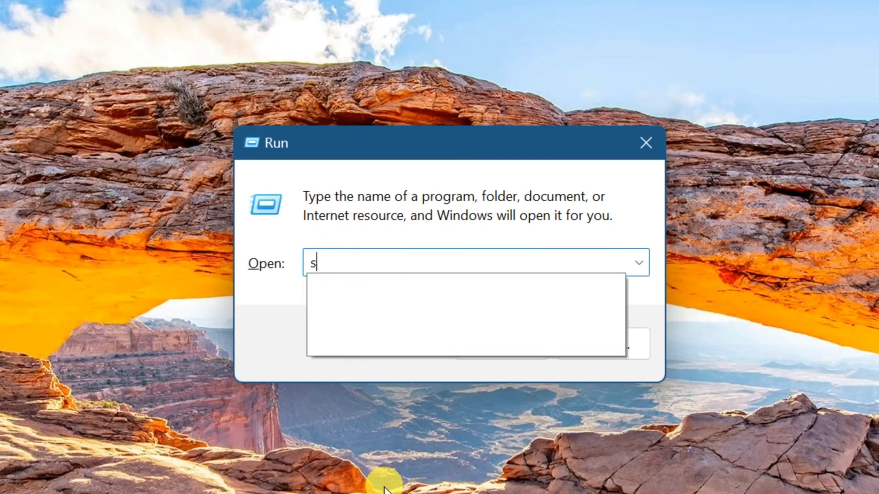
{"action": "type", "text": "ervices.msc"}
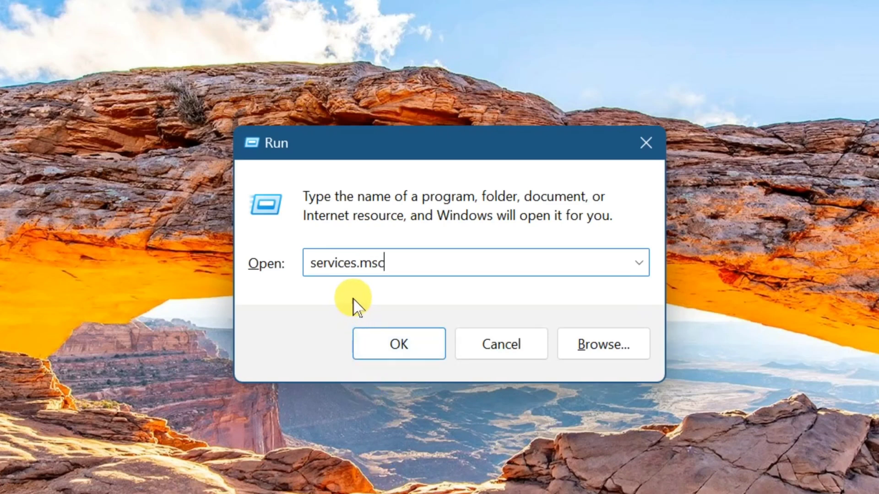
{"action": "left_click", "coordinate": [395, 347]}
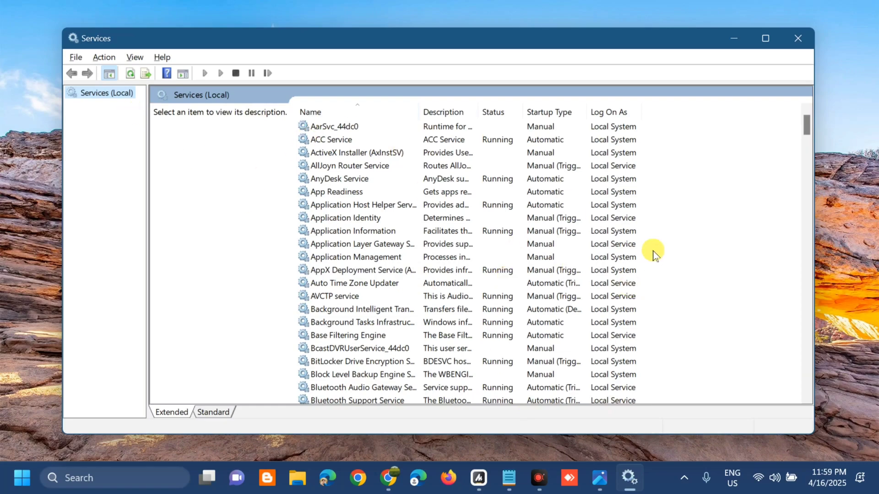
- Restart the Windows Update service from its context menu in the Services list
{"action": "left_click_drag", "start_coordinate": [806, 129], "coordinate": [788, 390]}
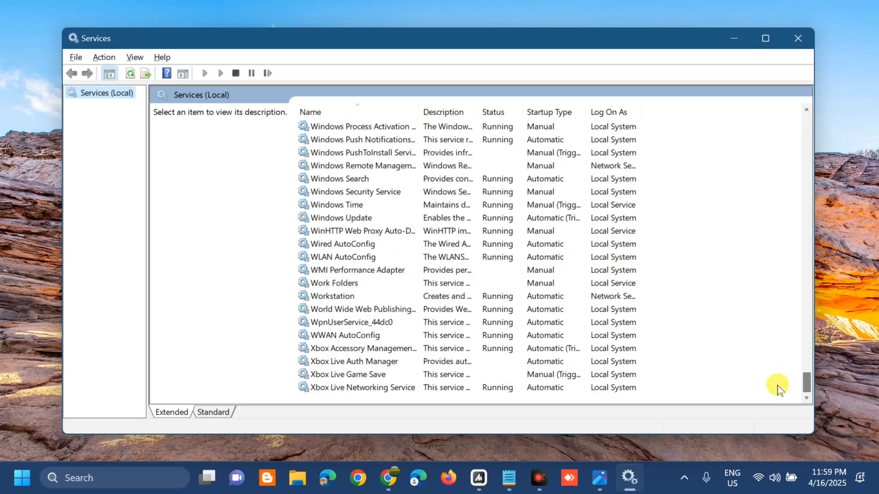
{"action": "left_click", "coordinate": [434, 223]}
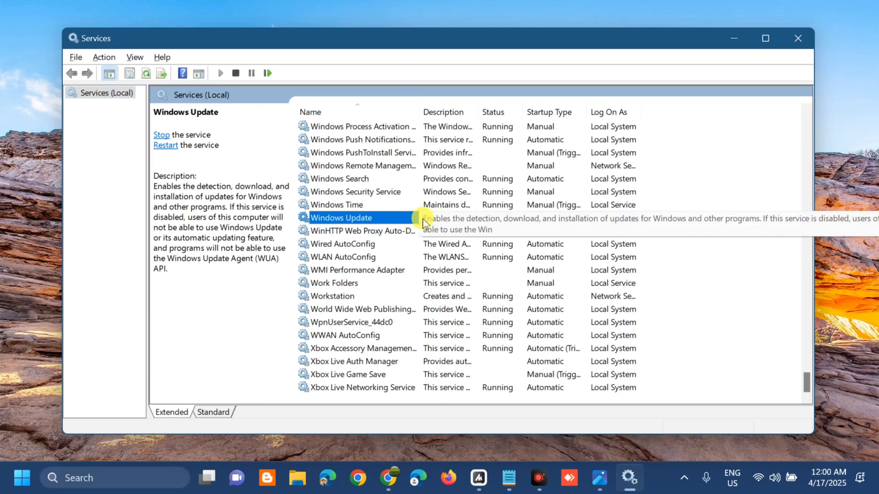
{"action": "right_click", "coordinate": [423, 222]}
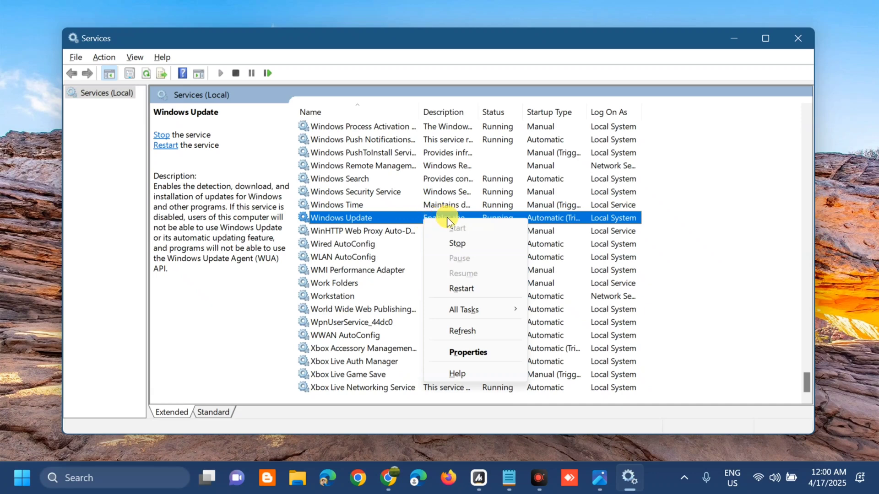
{"action": "left_click", "coordinate": [461, 289]}
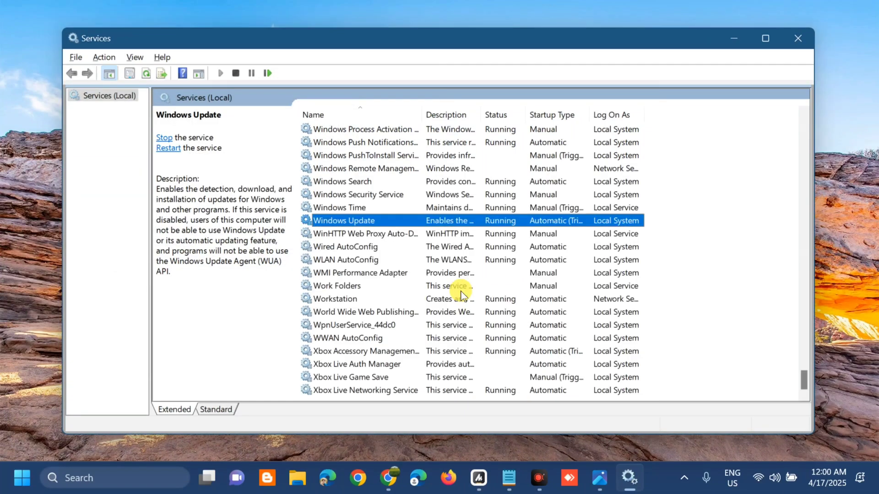
{"action": "left_click_drag", "start_coordinate": [804, 376], "coordinate": [800, 135]}
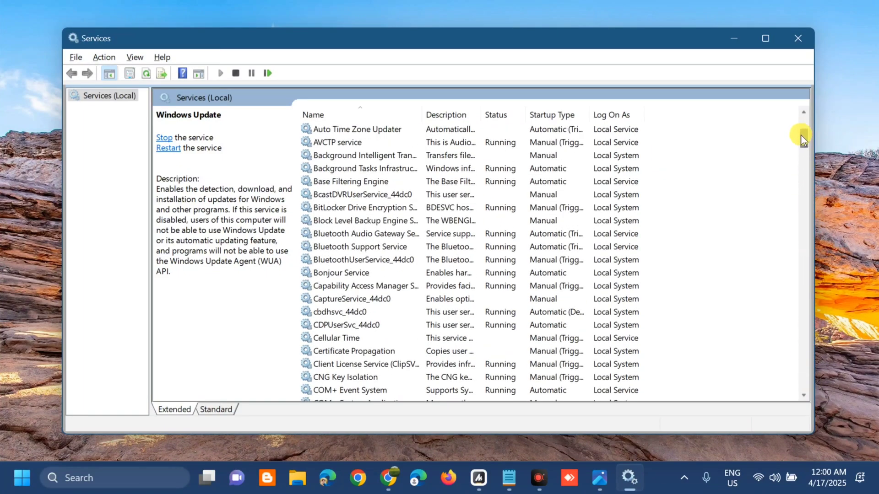
- In BITS Properties, set Startup type to Automatic, start the service, and apply with OK
{"action": "right_click", "coordinate": [431, 160]}
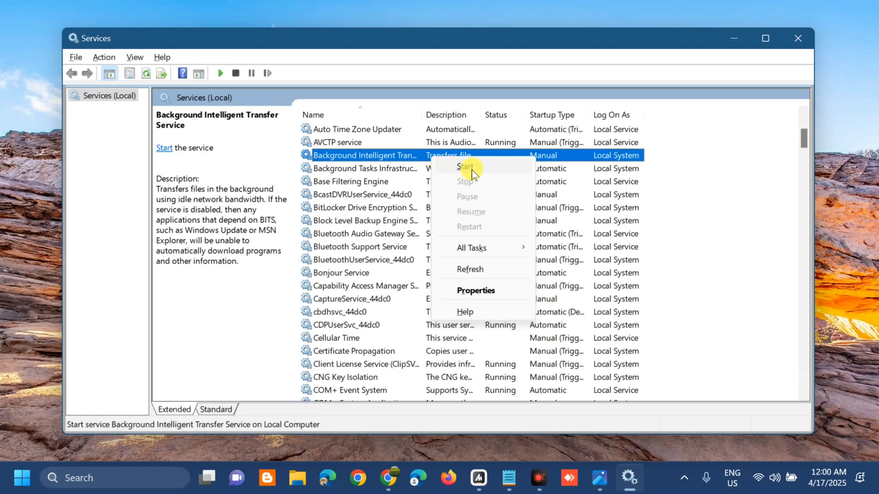
{"action": "left_click", "coordinate": [416, 158]}
{"action": "double_click", "coordinate": [418, 159]}
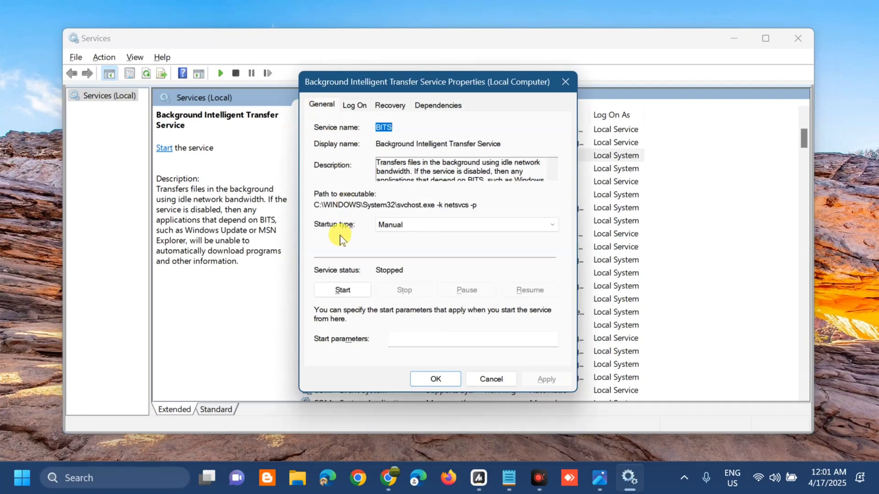
{"action": "left_click", "coordinate": [548, 225]}
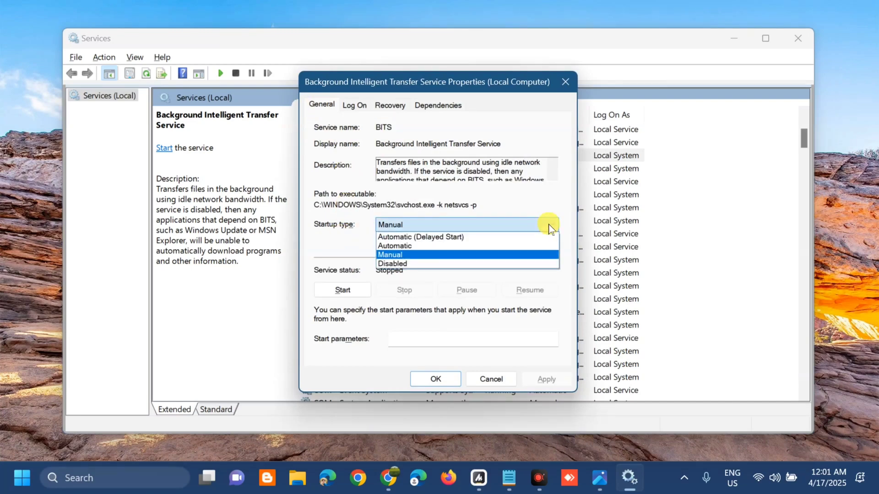
{"action": "left_click", "coordinate": [439, 246]}
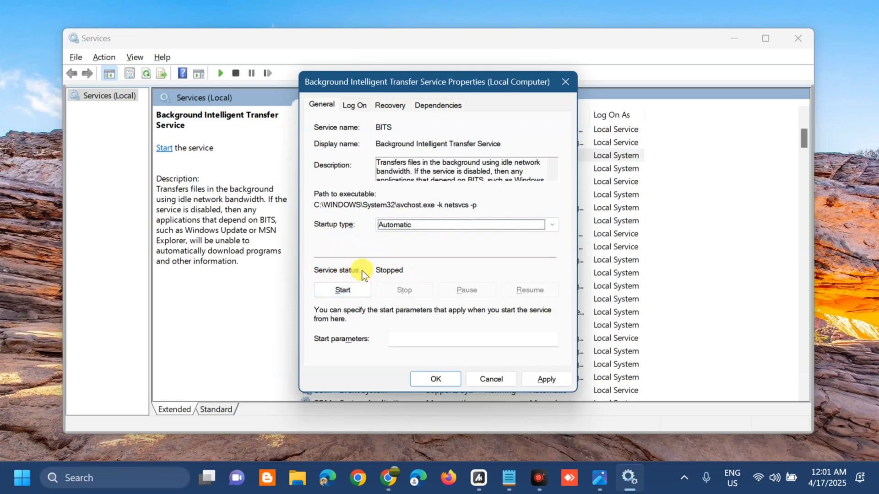
{"action": "left_click", "coordinate": [342, 289]}
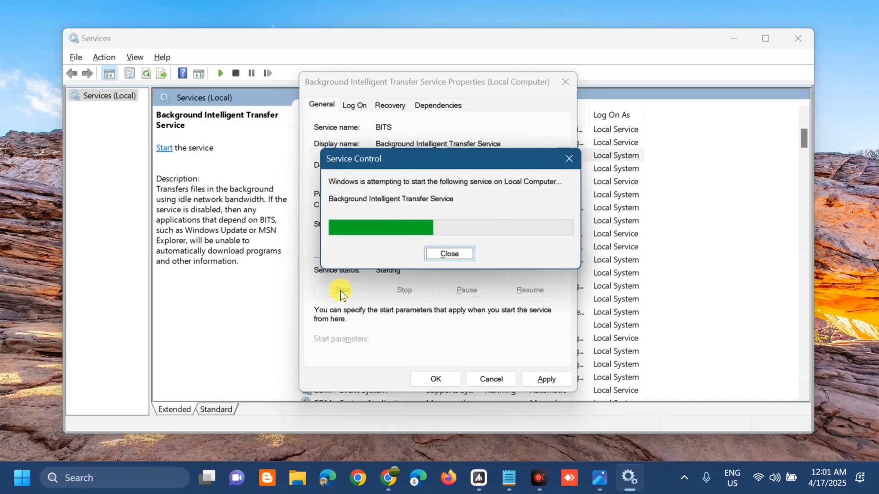
{"action": "left_click", "coordinate": [548, 379]}
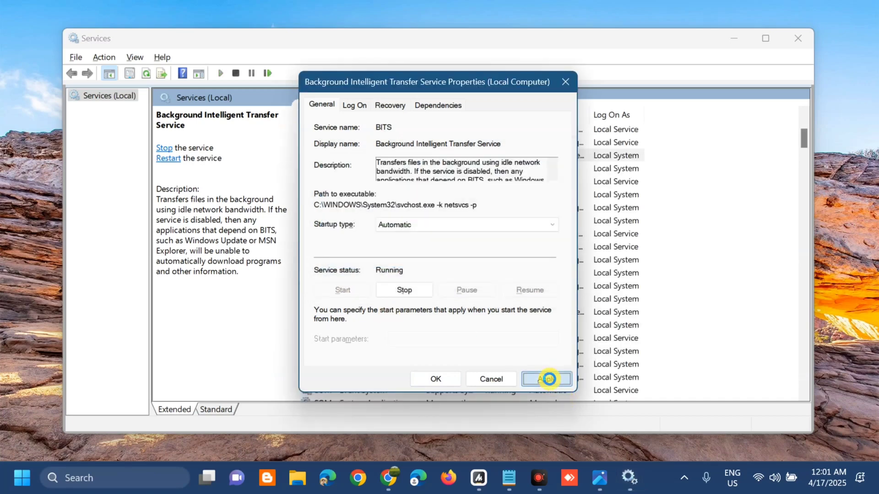
{"action": "left_click", "coordinate": [434, 379]}
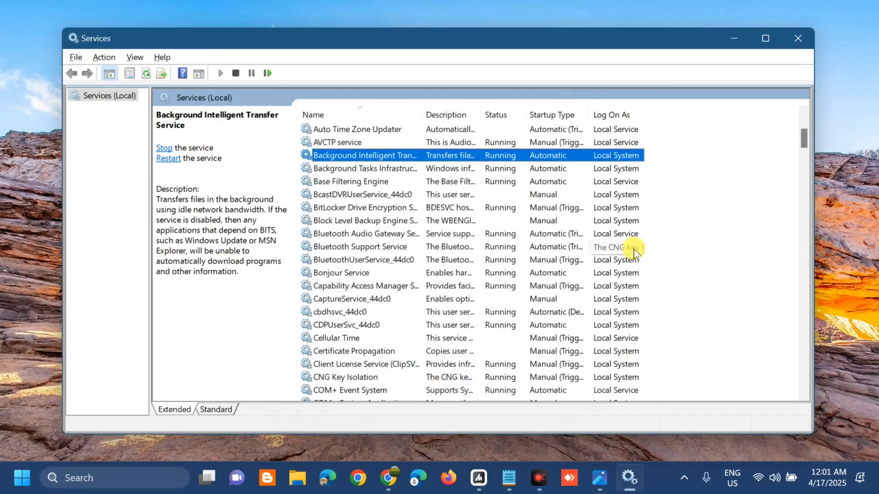
- Restart Cryptographic Services from its context menu, then close the Services console
{"action": "scroll", "coordinate": [673, 250], "scroll_direction": "down", "scroll_amount": 2}
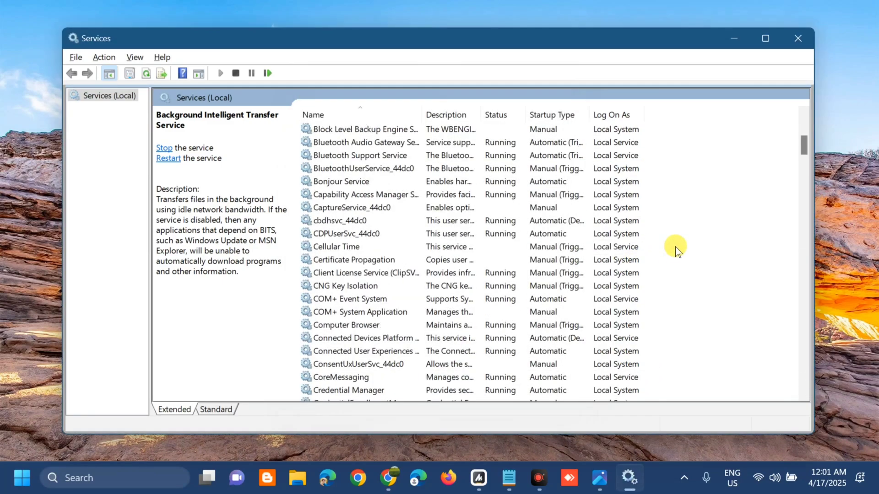
{"action": "scroll", "coordinate": [675, 249], "scroll_direction": "down", "scroll_amount": 5}
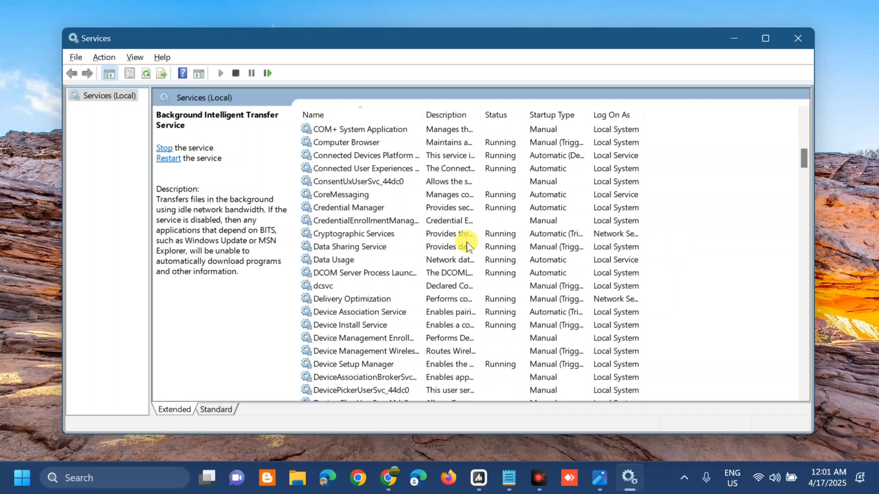
{"action": "left_click", "coordinate": [433, 234]}
{"action": "right_click", "coordinate": [433, 235]}
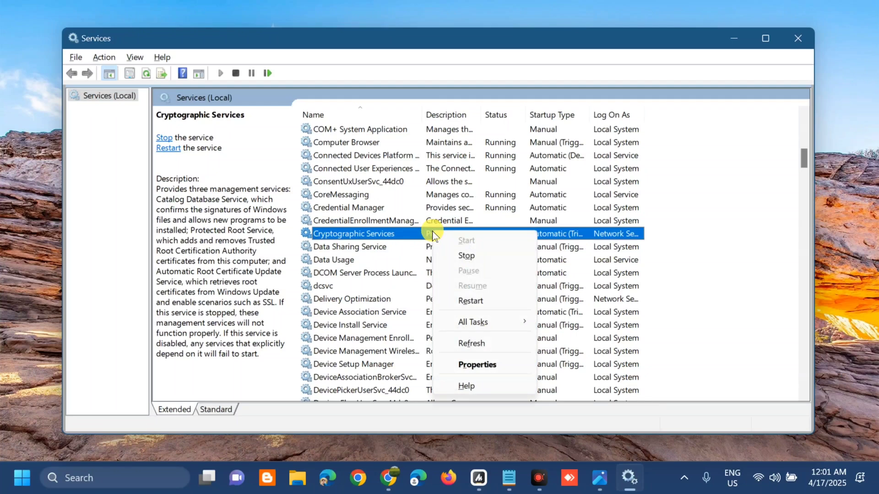
{"action": "left_click", "coordinate": [471, 302]}
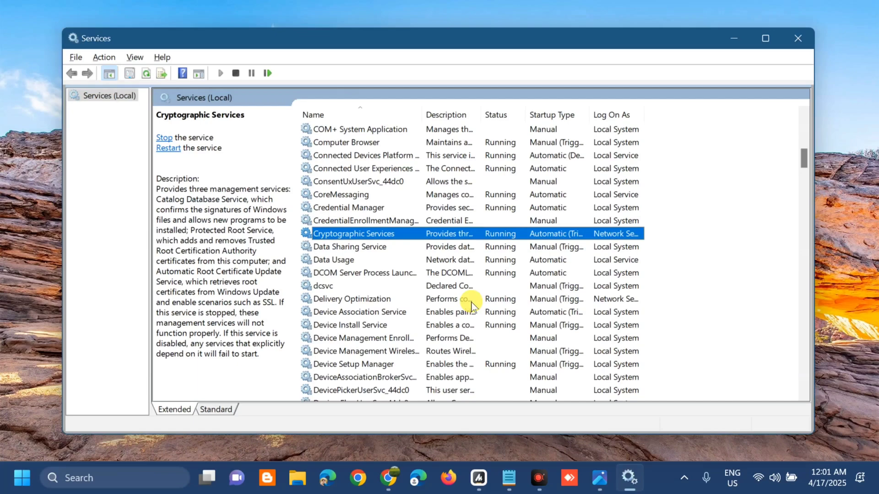
{"action": "left_click", "coordinate": [798, 36]}
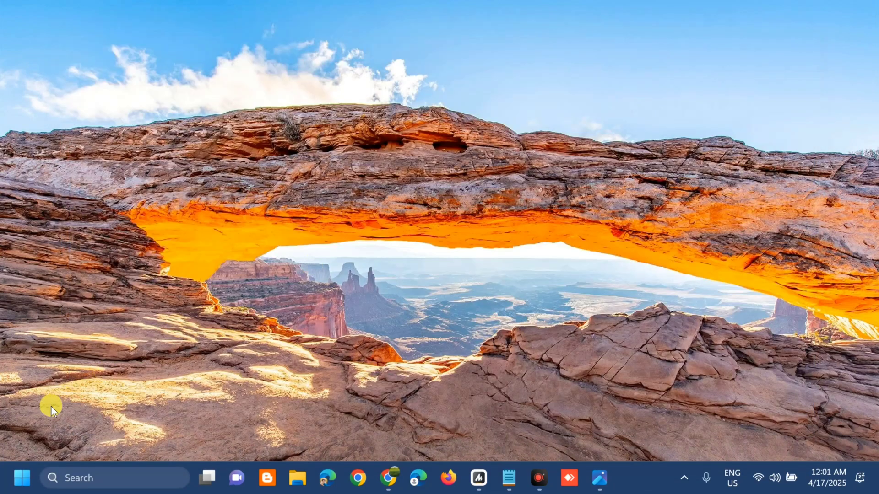
- Choose Restart from the Start menu's power options to reboot the PC
{"action": "left_click", "coordinate": [23, 472]}
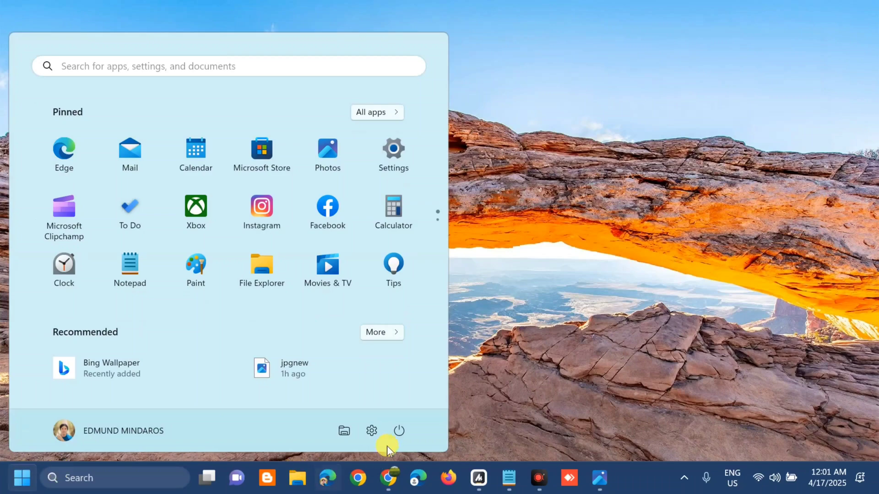
{"action": "left_click", "coordinate": [398, 430]}
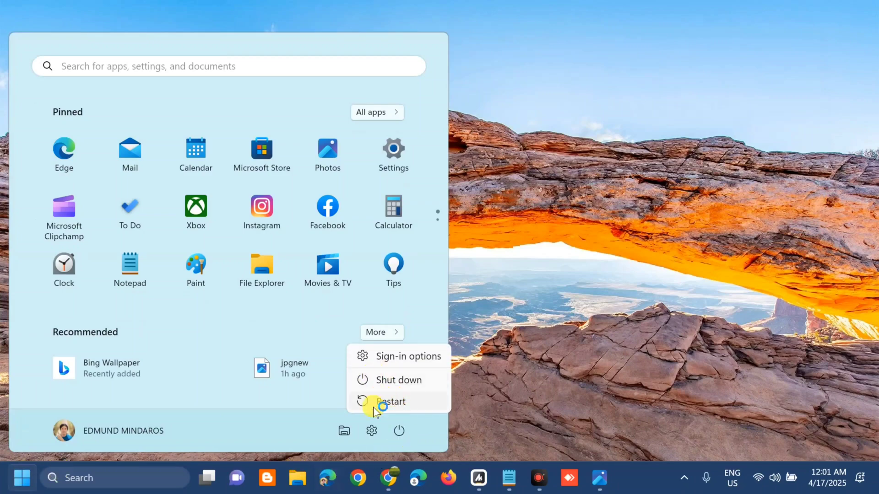
{"action": "left_click", "coordinate": [516, 302]}
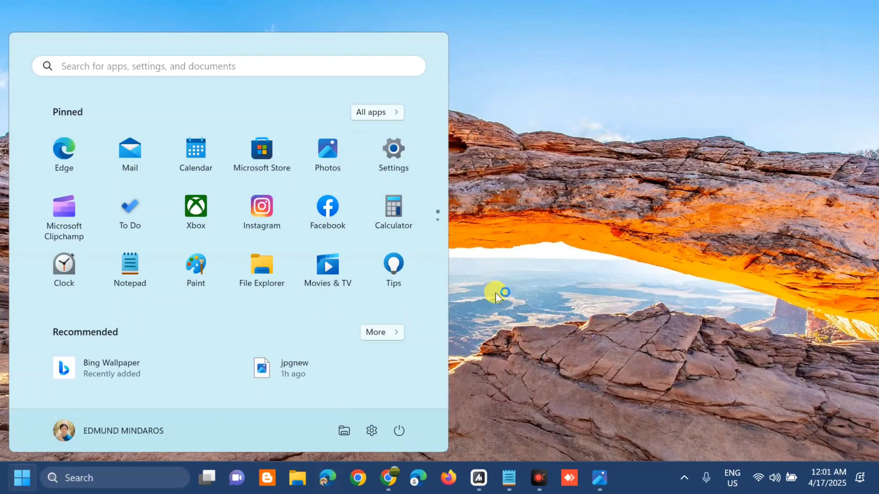
{"action": "left_click", "coordinate": [496, 293]}
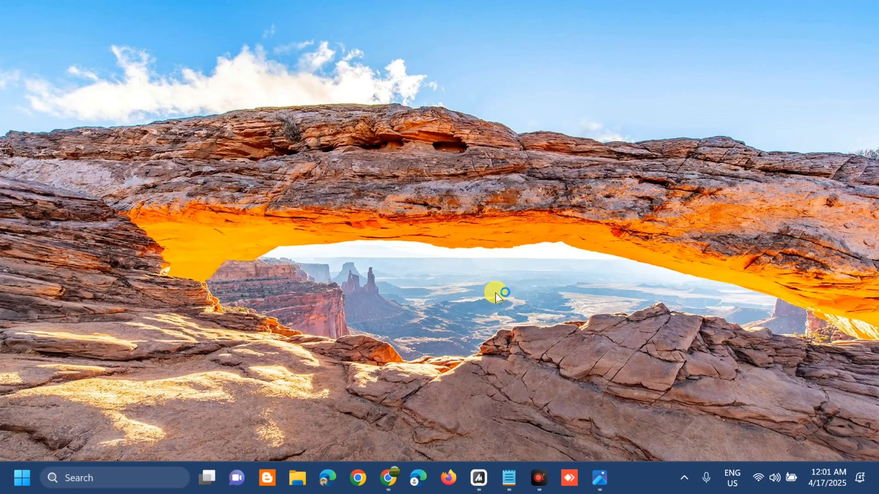